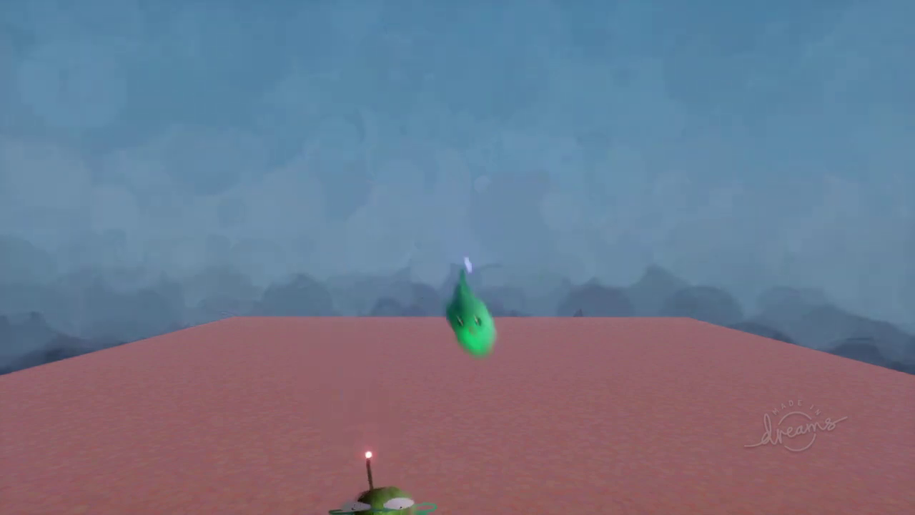
# Step: Switch the creation to edit mode and place a blank puppet on the red floor
pyautogui.press('Escape')
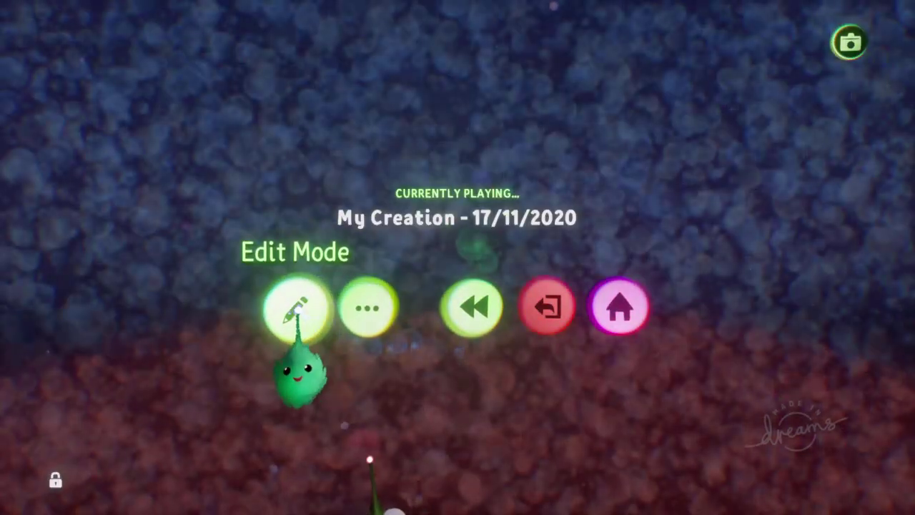
pyautogui.click(297, 314)
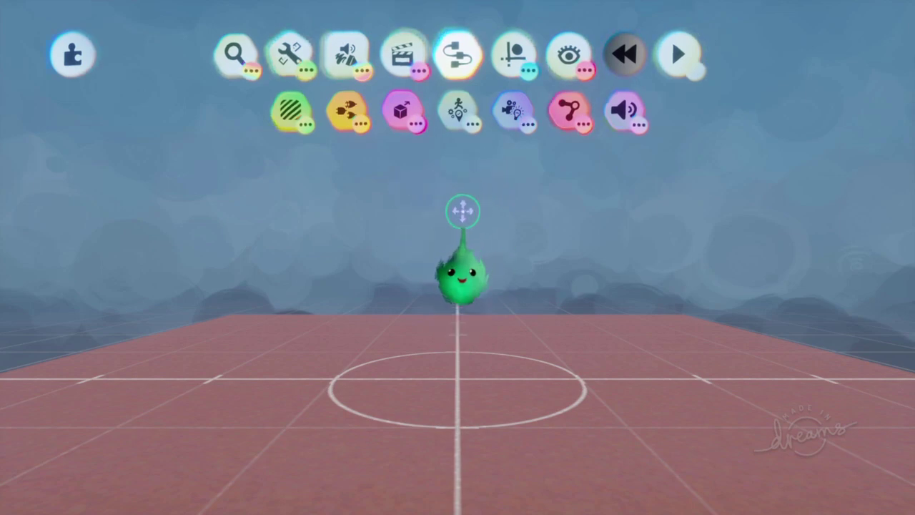
pyautogui.click(461, 114)
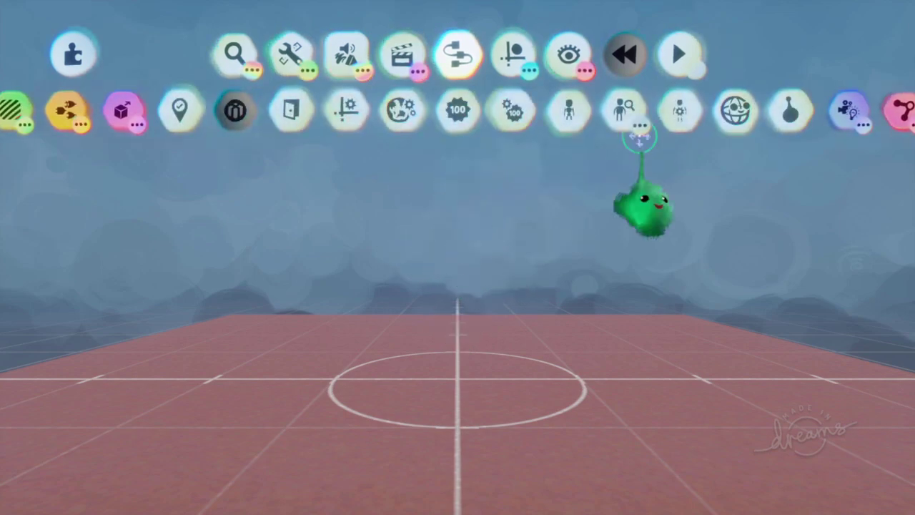
pyautogui.click(569, 111)
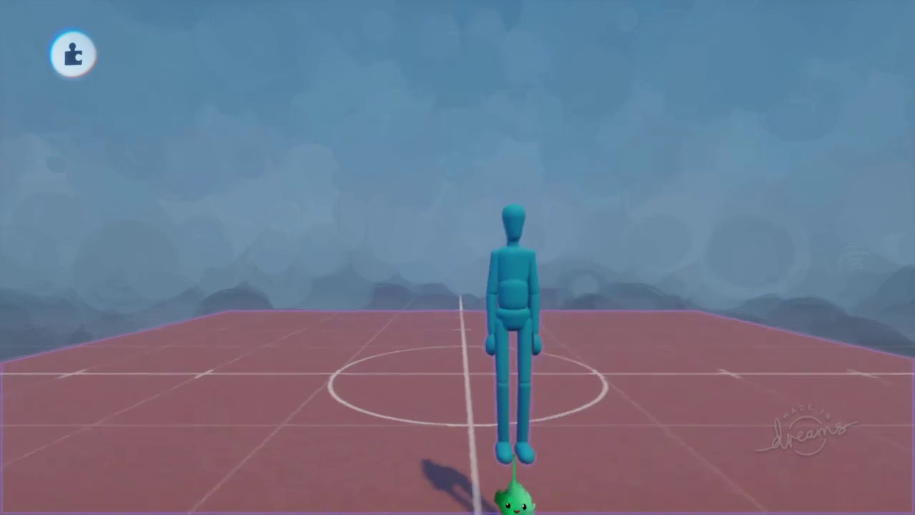
# Step: Test the single puppet in play mode and return to edit mode
pyautogui.press('Escape')
pyautogui.click(328, 311)
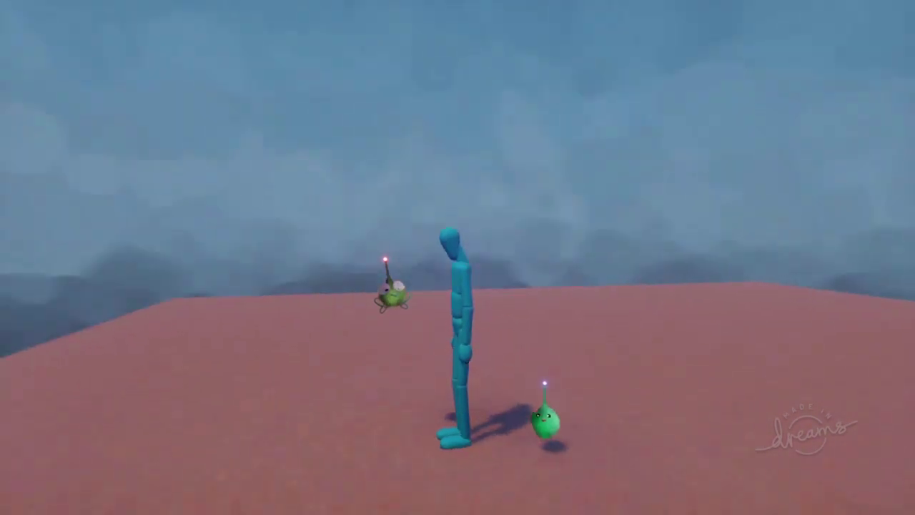
pyautogui.press('Escape')
pyautogui.click(295, 336)
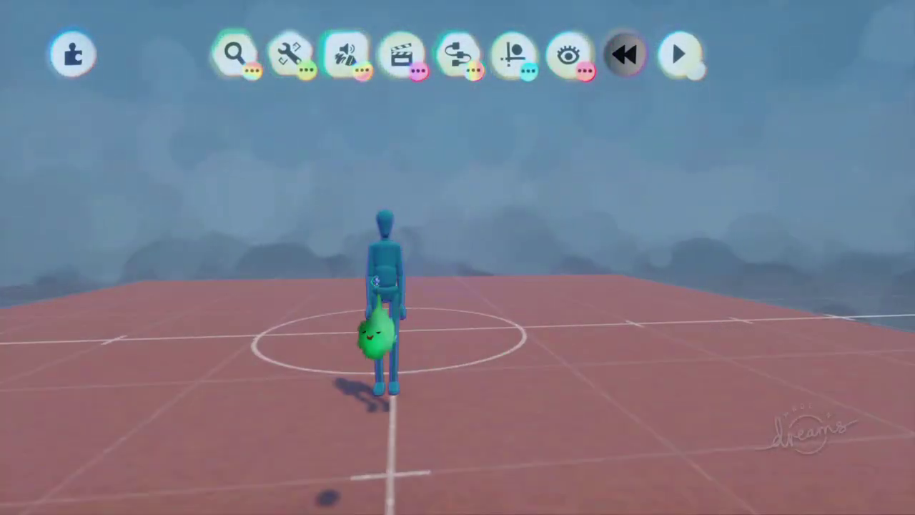
# Step: Clone the puppet to a second spot on the floor and test both puppets in play mode
pyautogui.moveTo(375, 281)
pyautogui.mouseDown()
pyautogui.moveTo(389, 299)
pyautogui.moveTo(386, 290)
pyautogui.mouseUp()
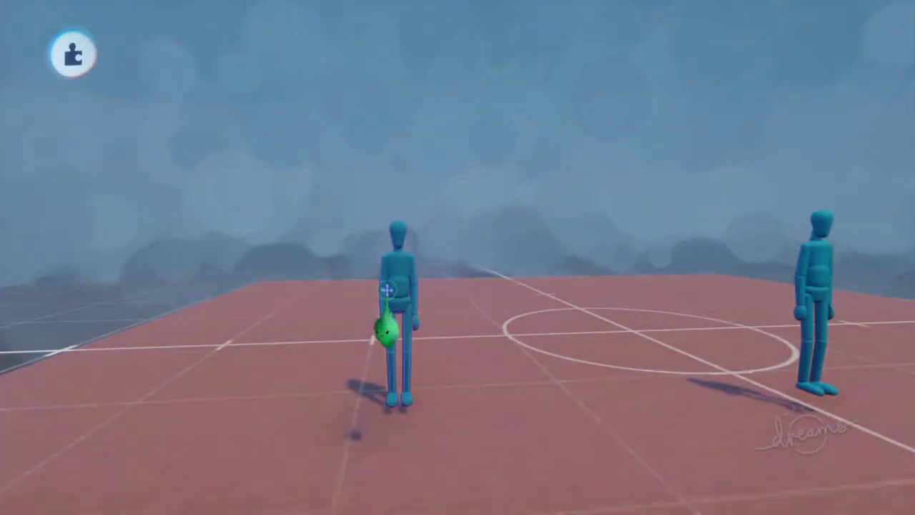
pyautogui.press('Escape')
pyautogui.click(329, 307)
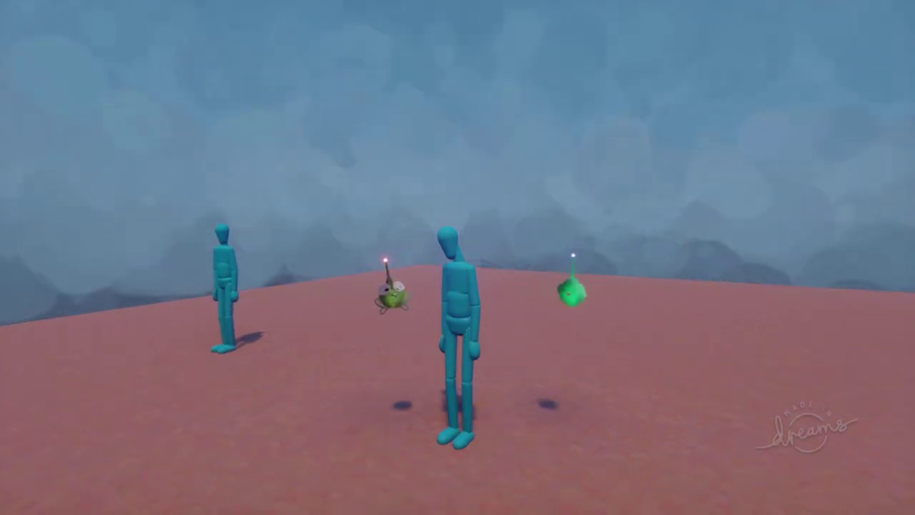
# Step: Return to edit mode and delete both puppets from the floor
pyautogui.press('Escape')
pyautogui.click(304, 310)
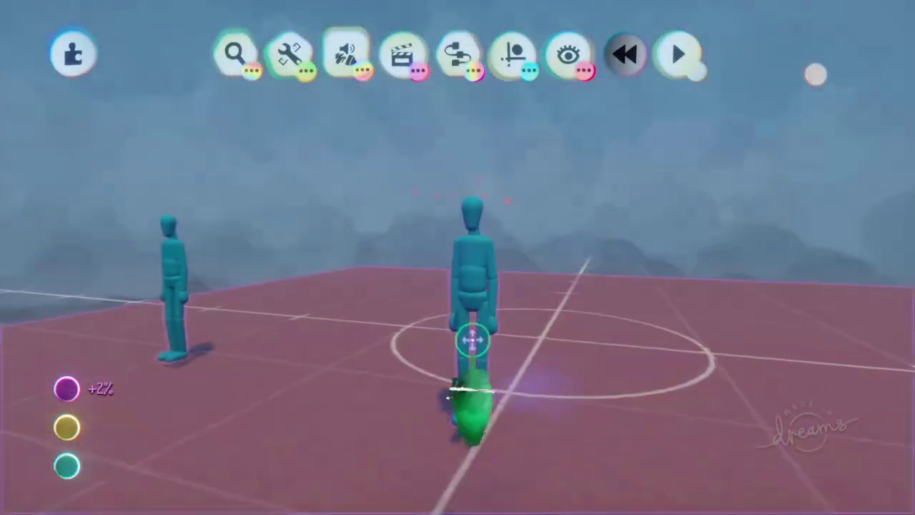
pyautogui.press('Delete')
pyautogui.press('Delete')
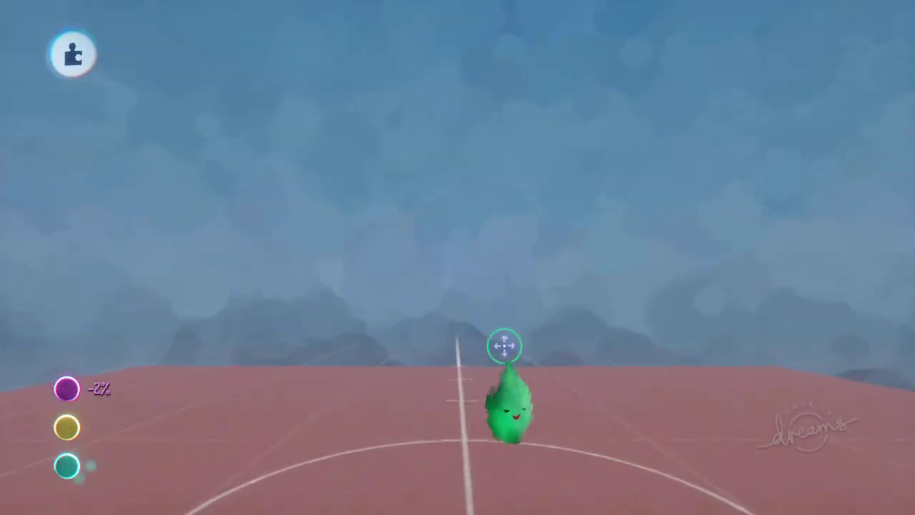
# Step: Place a Controller Sensor gadget in the empty scene and open its possession properties
pyautogui.click(457, 56)
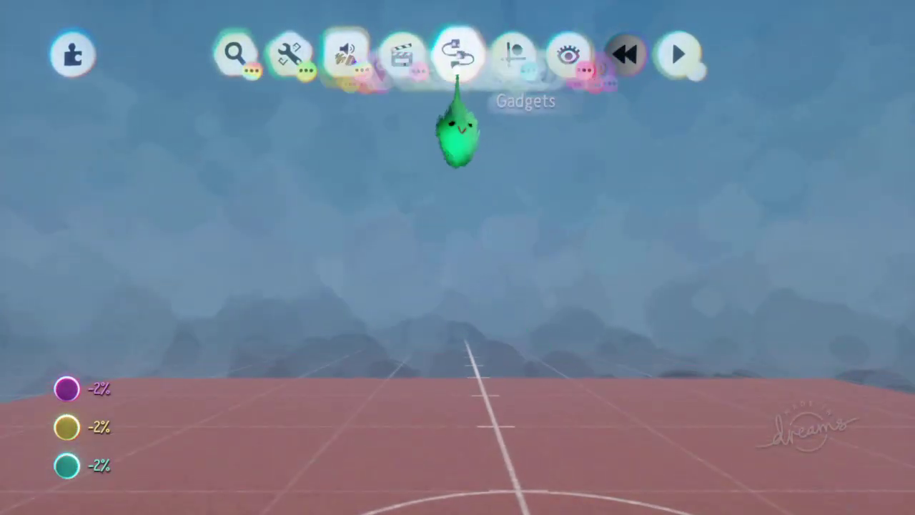
pyautogui.click(458, 75)
pyautogui.click(272, 115)
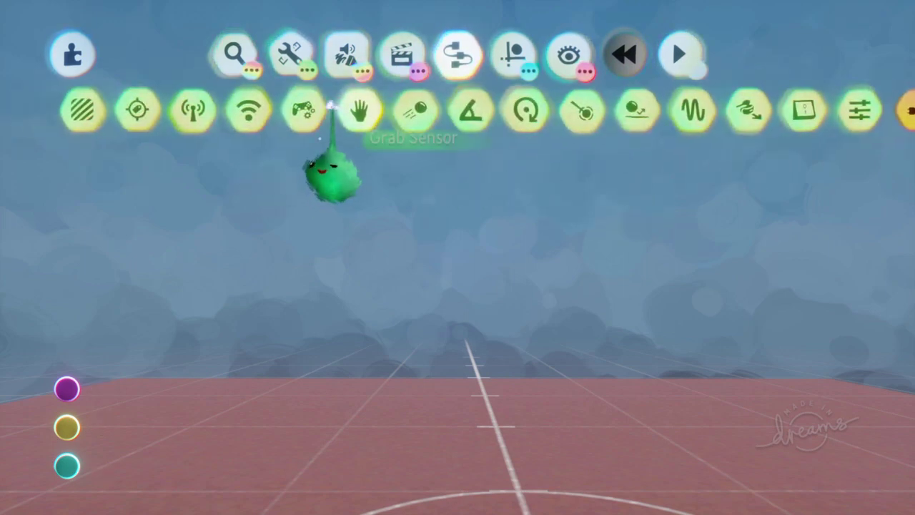
pyautogui.click(304, 108)
pyautogui.click(413, 336)
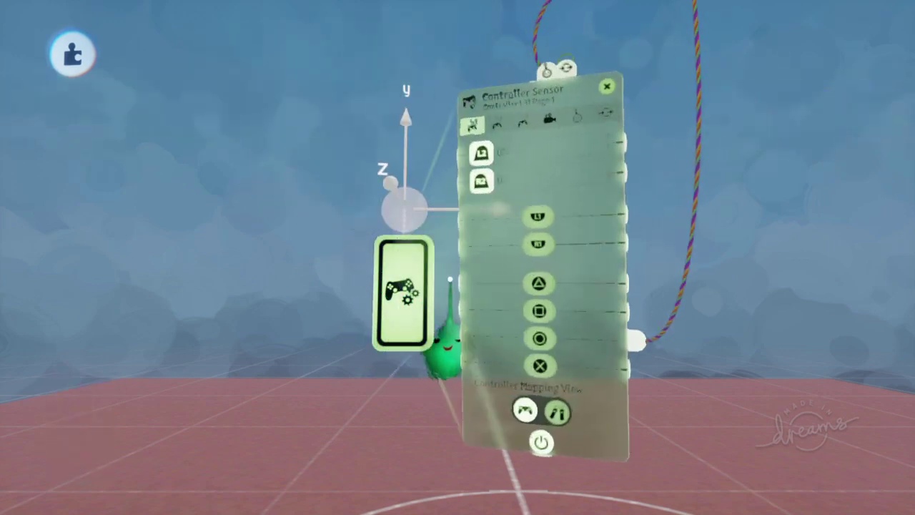
pyautogui.click(602, 102)
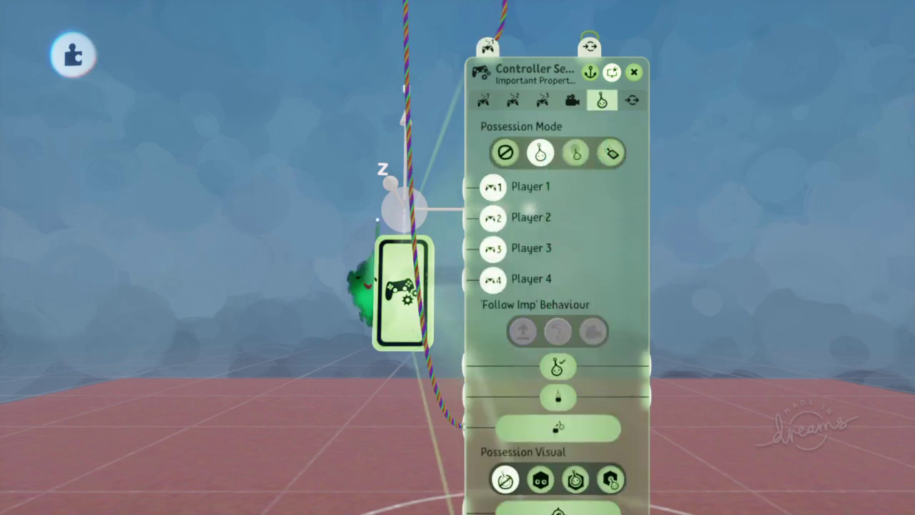
# Step: Test the scene with the unattached Controller Sensor in play mode and return to edit mode
pyautogui.press('Escape')
pyautogui.click(323, 310)
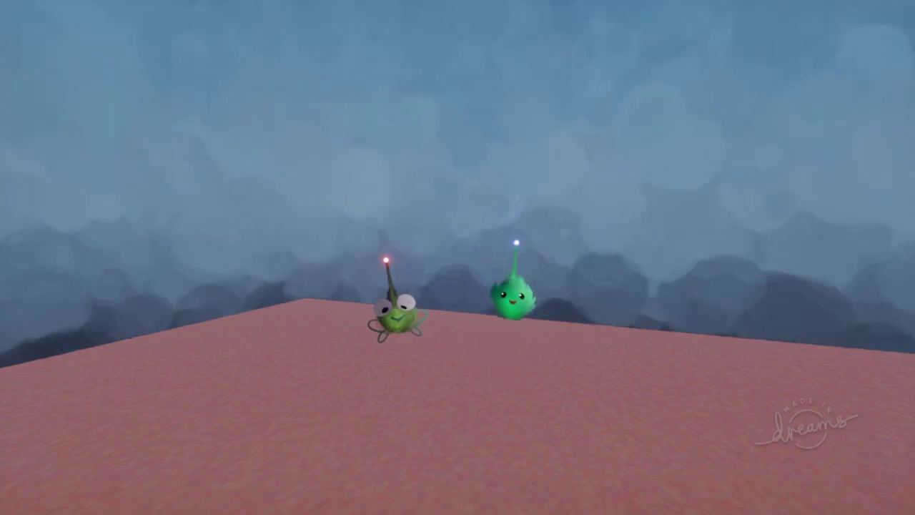
pyautogui.press('Escape')
pyautogui.click(294, 307)
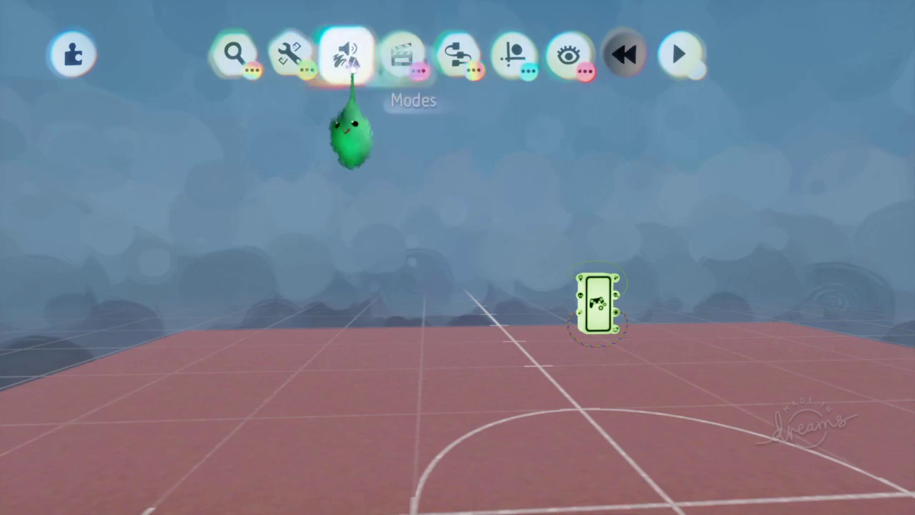
# Step: Sculpt a cube above the floor and attach the Controller Sensor to its front face
pyautogui.click(346, 56)
pyautogui.click(235, 111)
pyautogui.press('Escape')
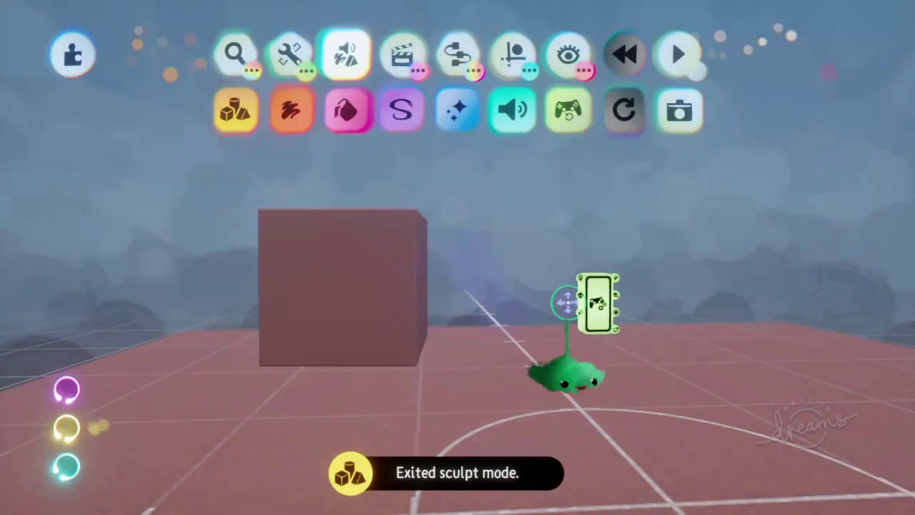
pyautogui.moveTo(601, 325); pyautogui.dragTo(348, 317)
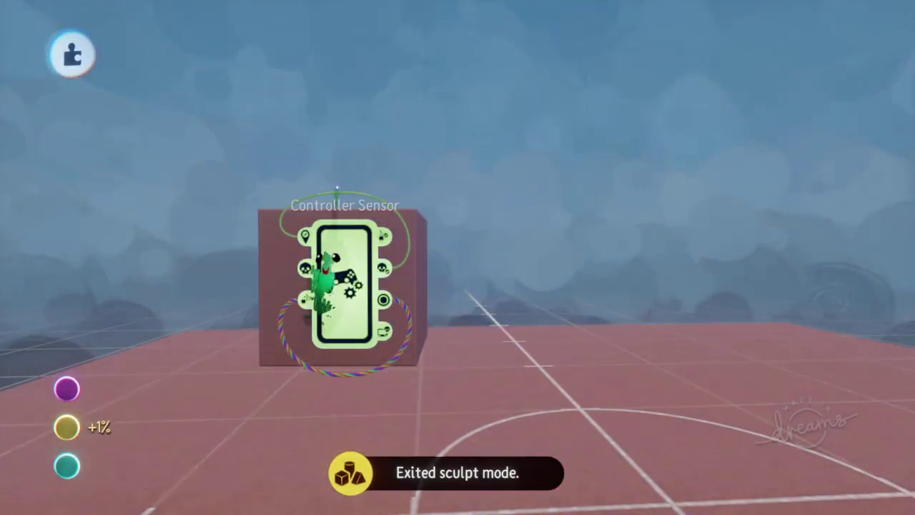
# Step: Test the cube with its Controller Sensor in play mode and return to edit mode
pyautogui.press('Escape')
pyautogui.click(400, 307)
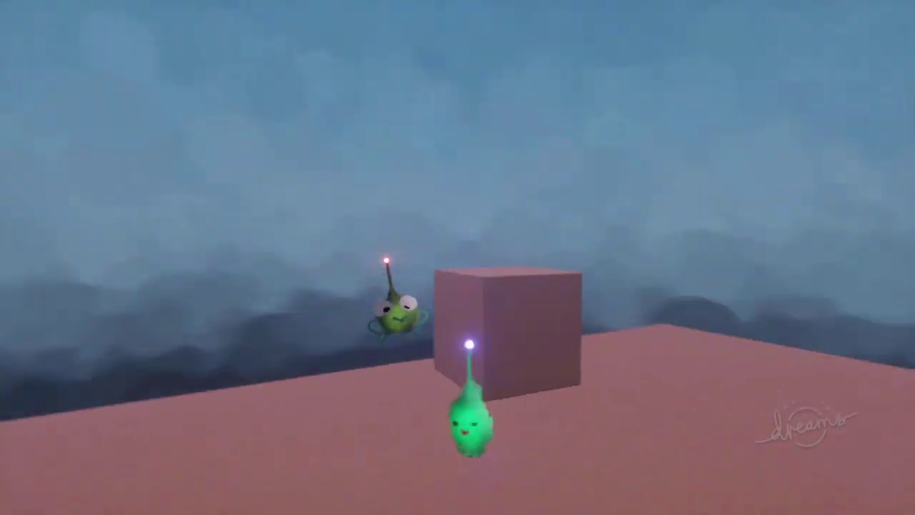
pyautogui.press('Escape')
pyautogui.click(294, 310)
# Step: Set the camera height in the cube's Controller Sensor to 50% and test the view in play mode
pyautogui.click(428, 328)
pyautogui.click(589, 125)
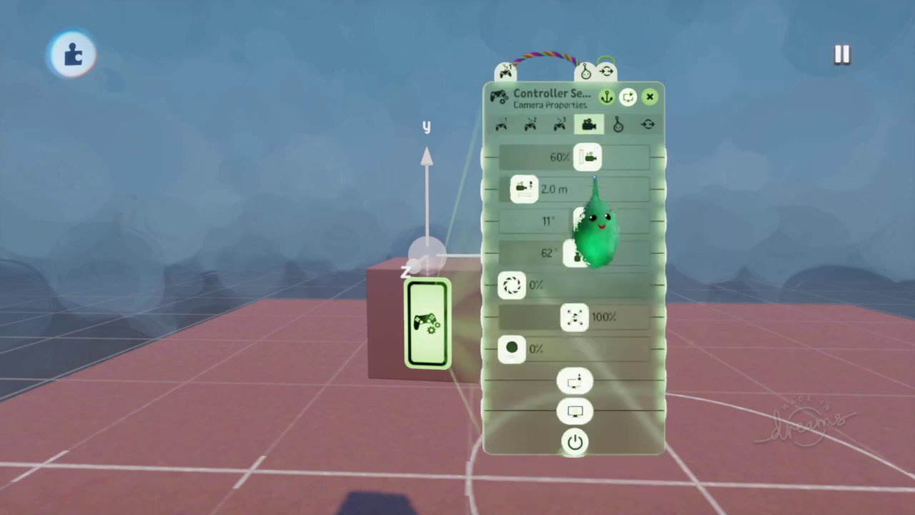
pyautogui.moveTo(586, 214); pyautogui.dragTo(740, 243)
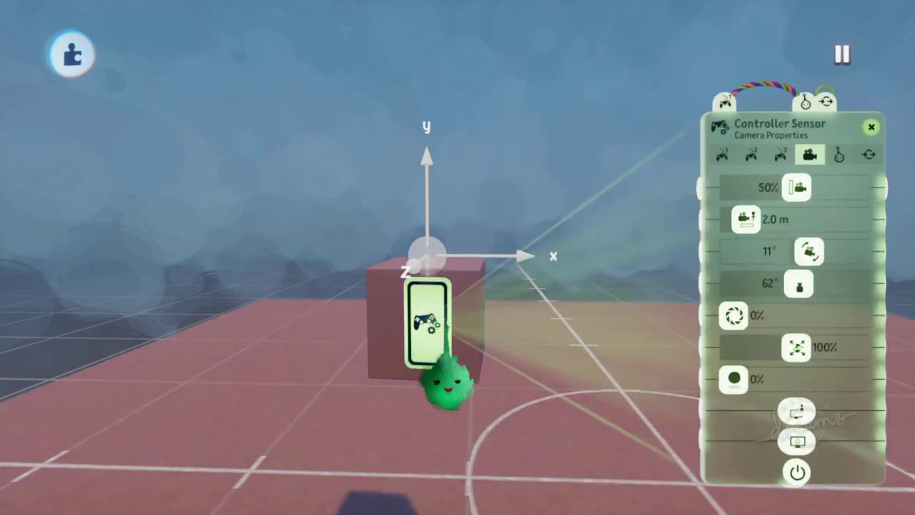
pyautogui.press('Escape')
pyautogui.click(331, 358)
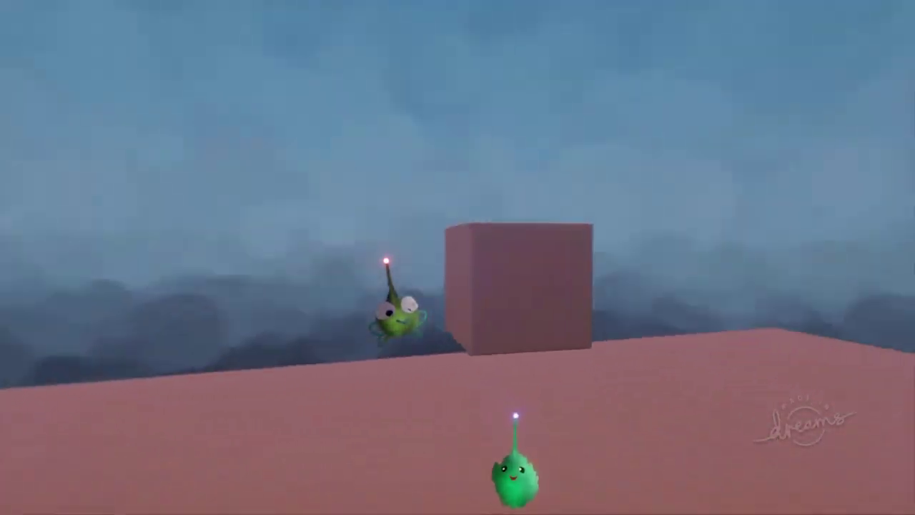
# Step: Raise the Controller Sensor's camera height to 85% and check the view in play mode
pyautogui.press('Escape')
pyautogui.click(292, 364)
pyautogui.moveTo(826, 251); pyautogui.dragTo(842, 251)
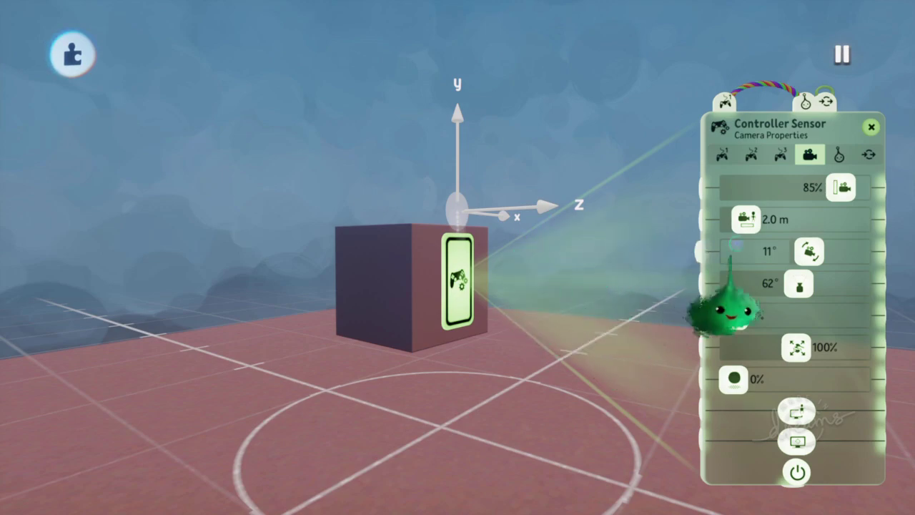
pyautogui.press('Escape')
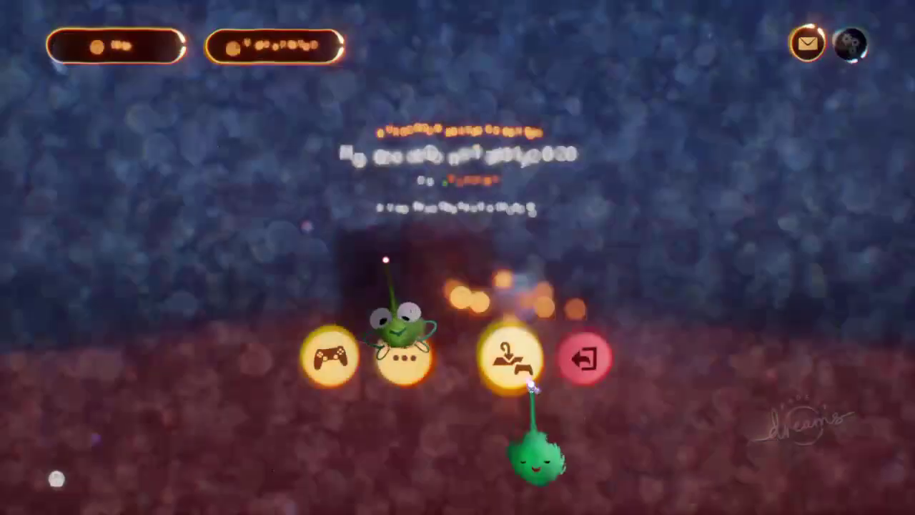
pyautogui.click(329, 358)
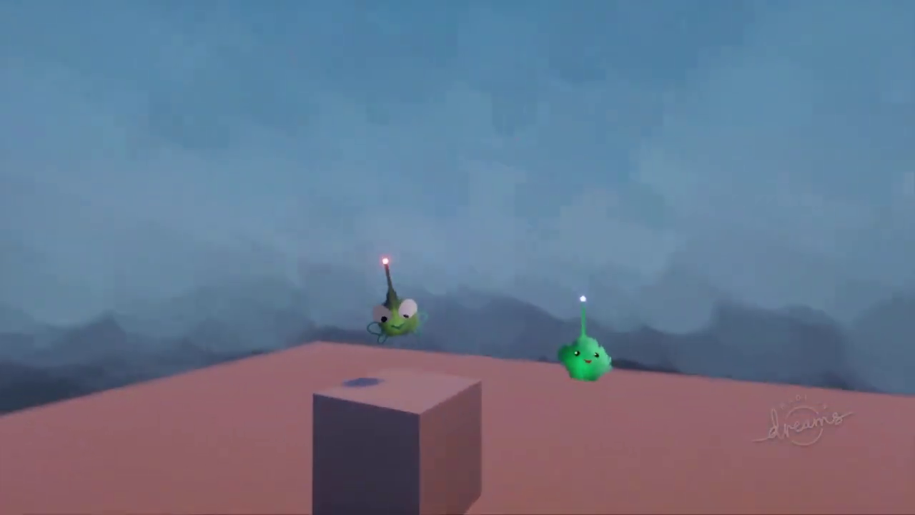
# Step: Return to edit mode and inspect the Remote Controllable possession mode in the cube's Controller Sensor
pyautogui.press('Escape')
pyautogui.click(297, 359)
pyautogui.click(473, 379)
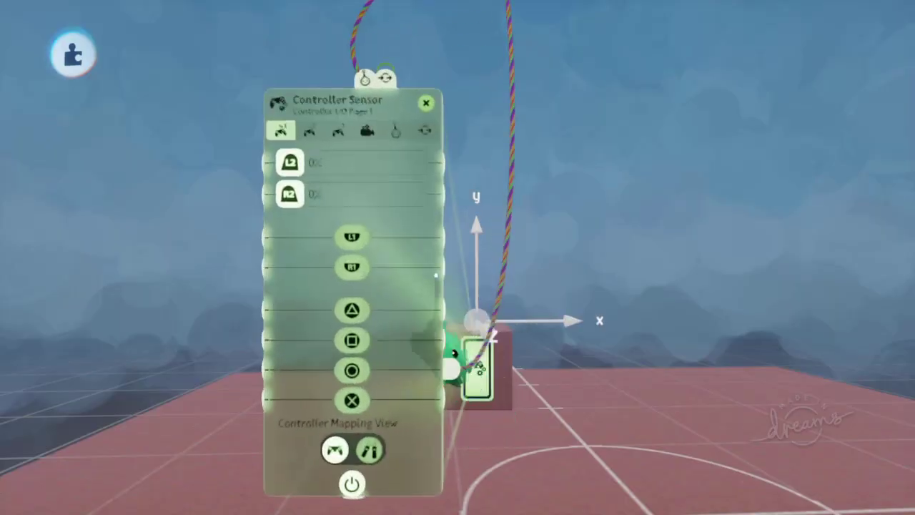
pyautogui.click(395, 130)
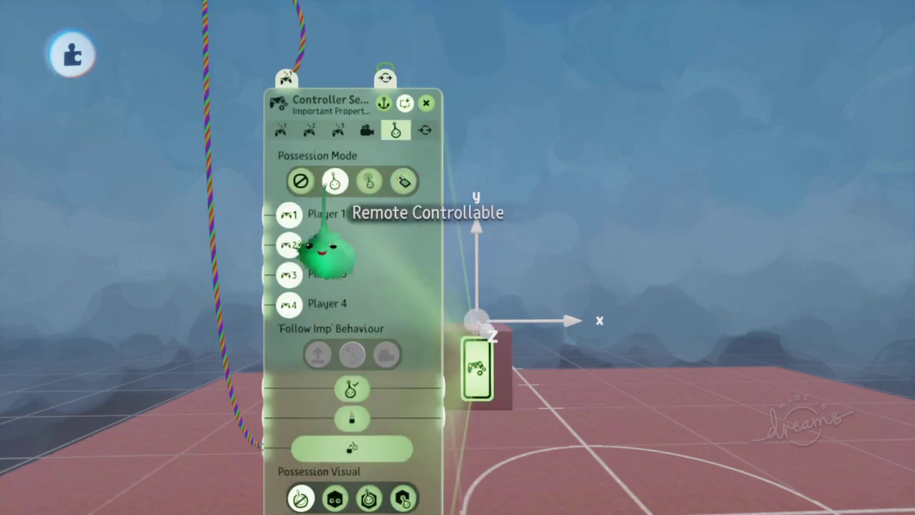
pyautogui.press('Escape')
# Step: Run the cube scene in play mode with the raised camera and go back to edit mode
pyautogui.press('Escape')
pyautogui.click(329, 359)
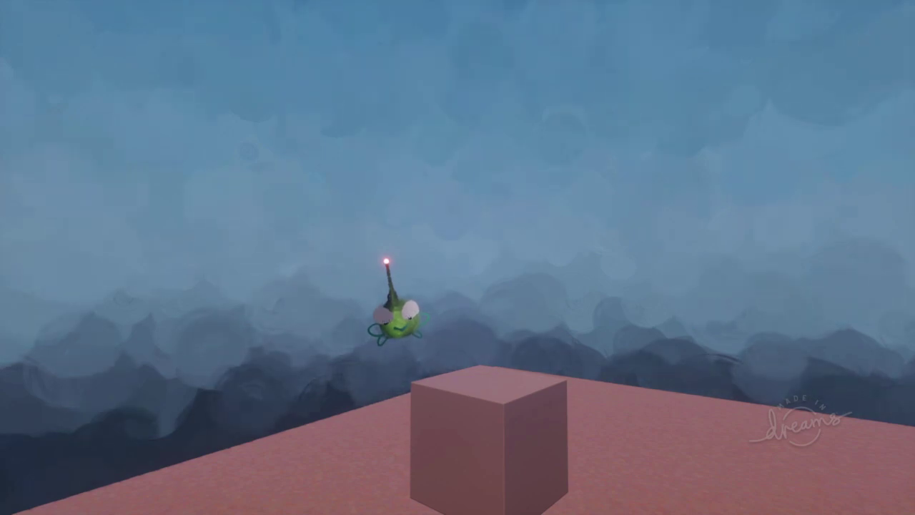
pyautogui.press('Escape')
pyautogui.click(298, 351)
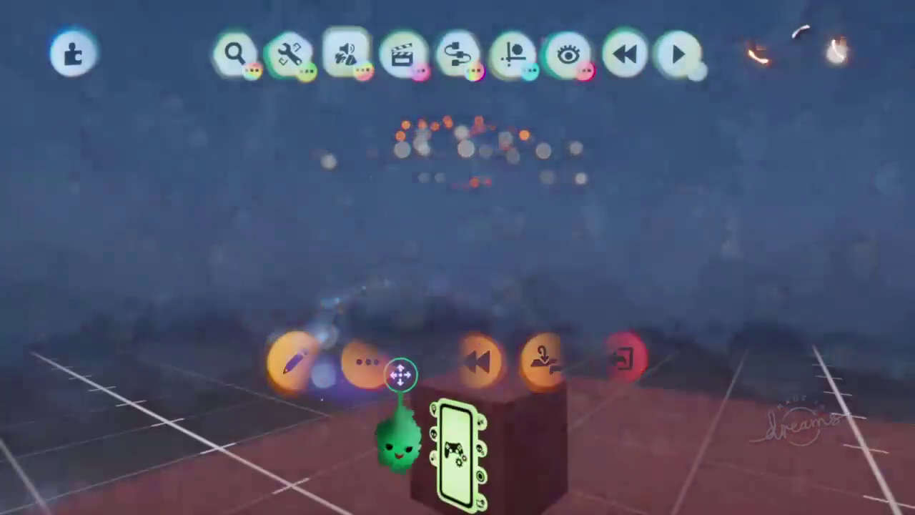
# Step: Clone the cube together with its Controller Sensor, spacing the two apart, and test them in play mode
pyautogui.scroll(3, 449, 329)
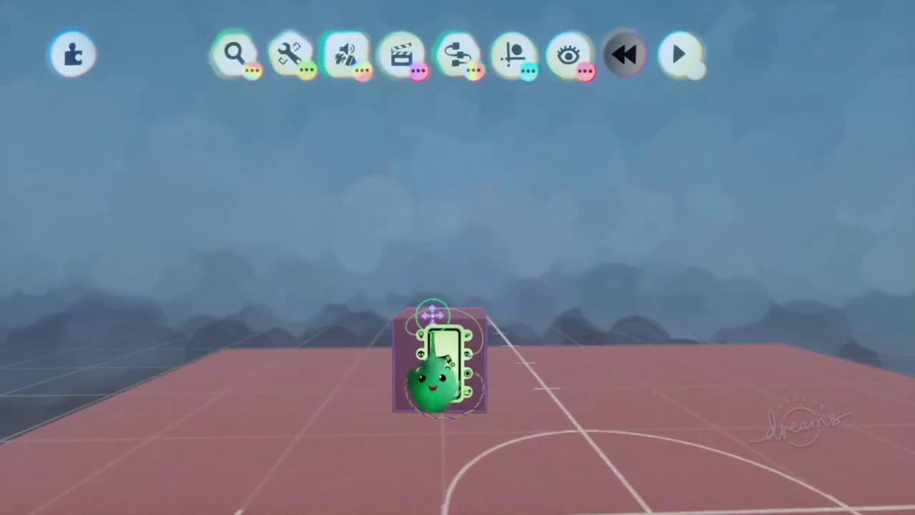
pyautogui.click(679, 54)
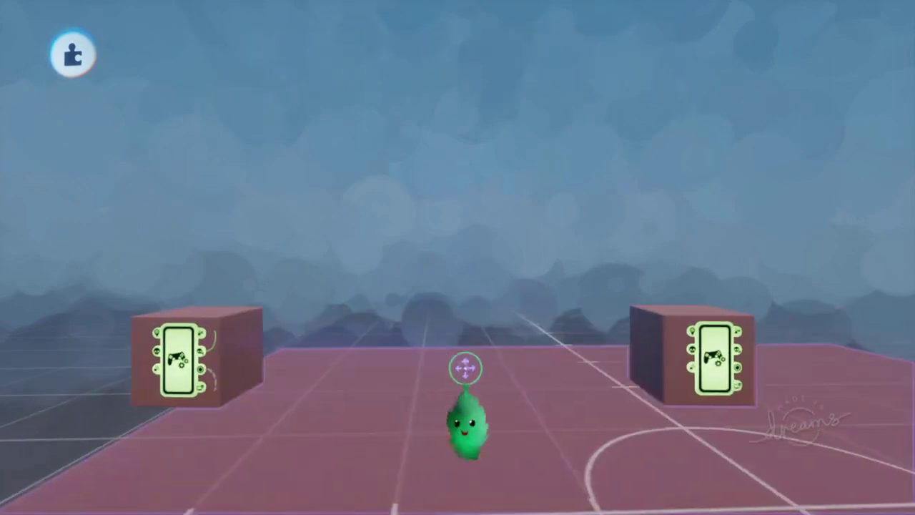
pyautogui.press('Escape')
pyautogui.click(330, 362)
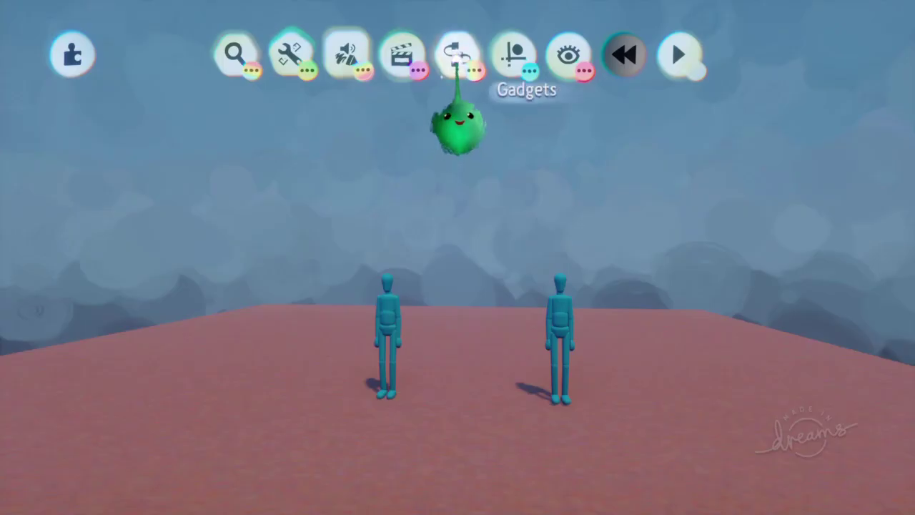
# Step: Place a camera gadget over the red floor behind the two puppets
pyautogui.click(457, 54)
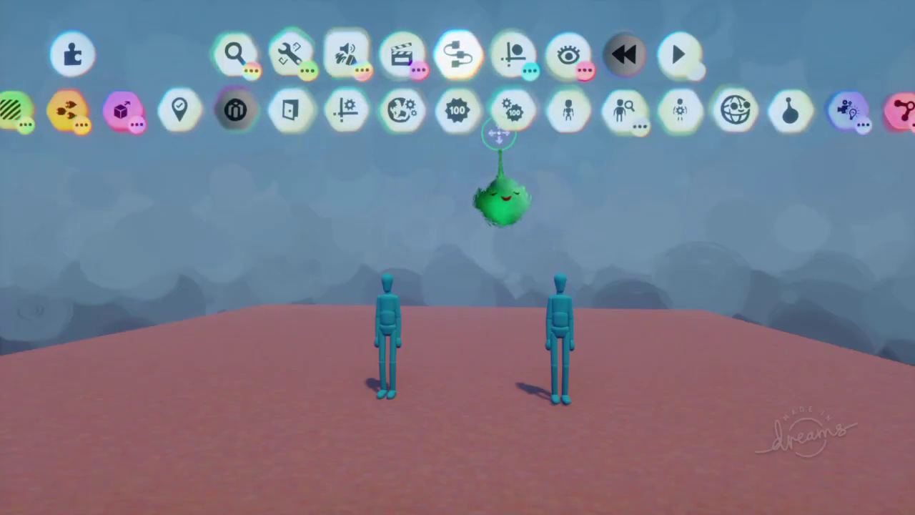
pyautogui.click(589, 120)
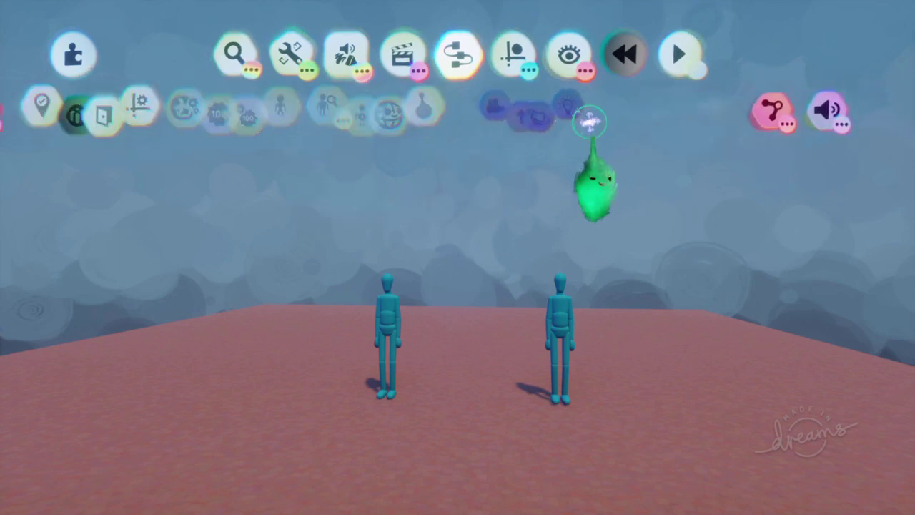
pyautogui.click(434, 114)
pyautogui.click(462, 276)
pyautogui.moveTo(468, 306); pyautogui.dragTo(533, 284, button='middle')
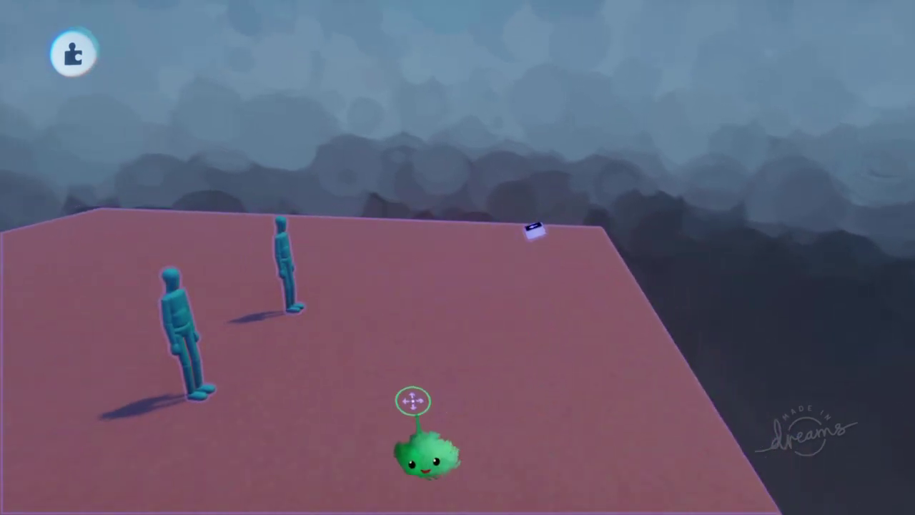
# Step: Run the two-puppet scene in play mode through the newly placed camera and go back to edit mode
pyautogui.press('Escape')
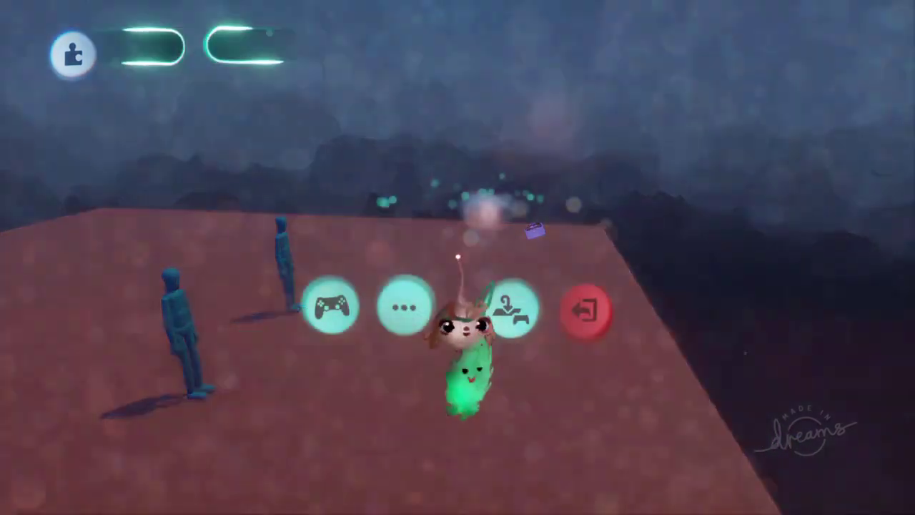
pyautogui.click(333, 310)
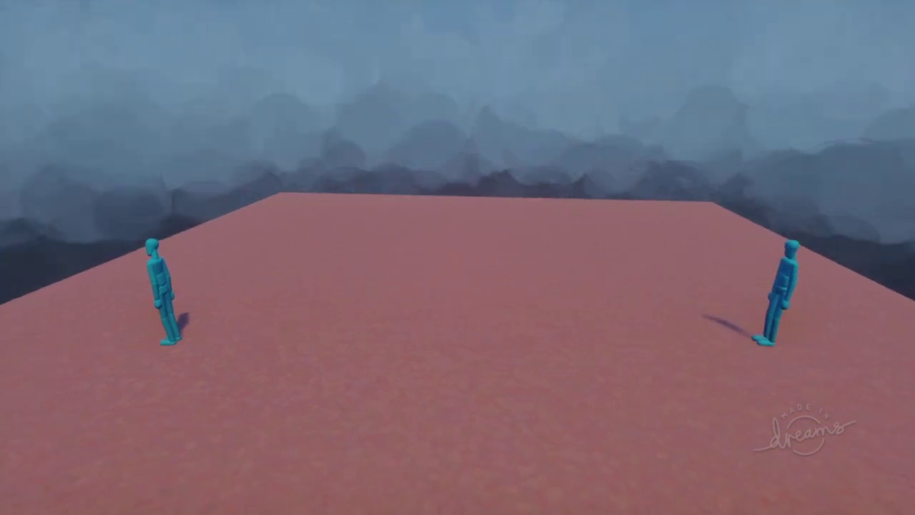
pyautogui.press('Escape')
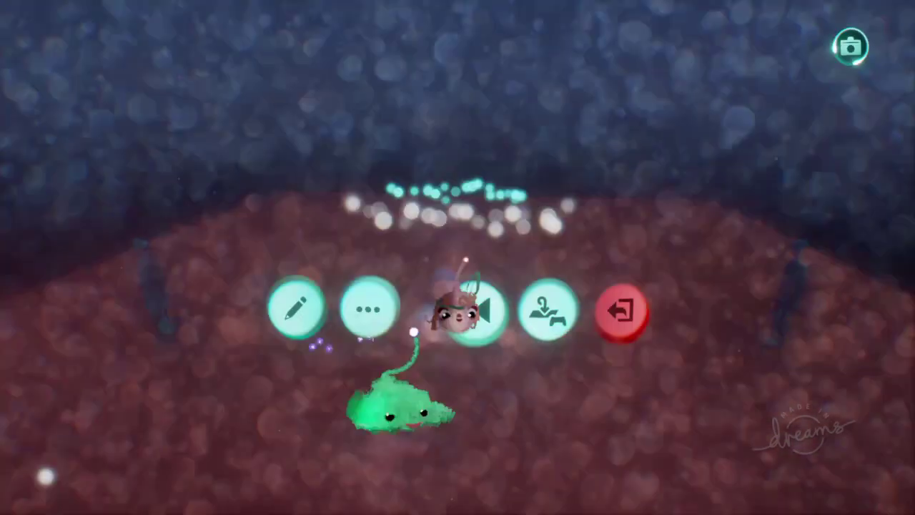
pyautogui.click(296, 306)
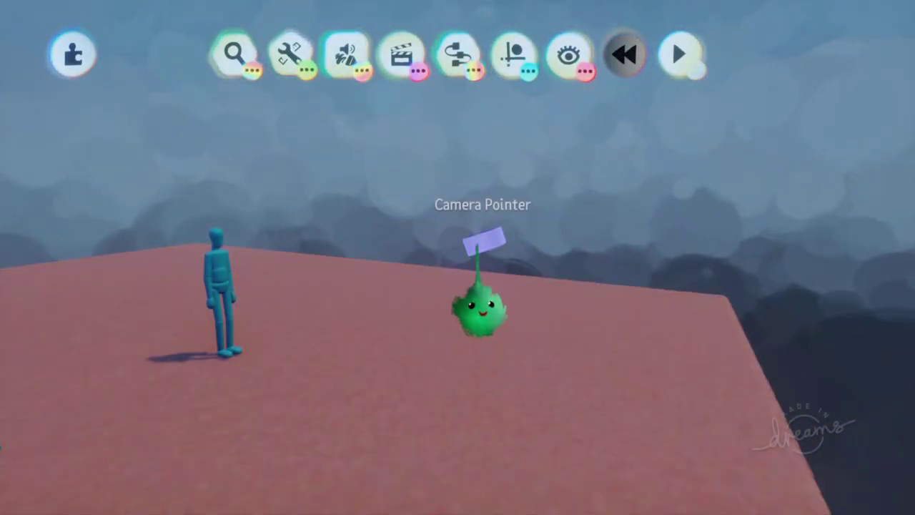
# Step: Tilt the Camera Pointer gadget down toward the floor, test its view in play mode and return to edit mode
pyautogui.click(482, 244)
pyautogui.moveTo(453, 242); pyautogui.dragTo(456, 254)
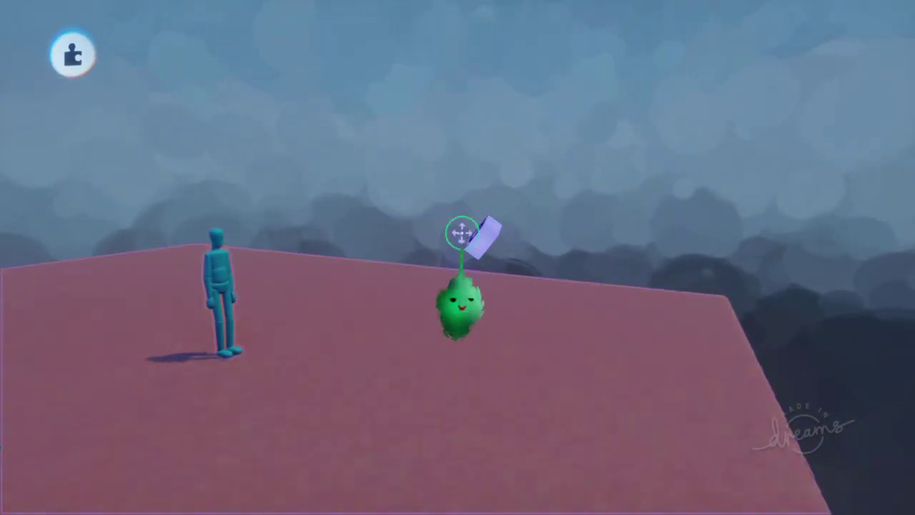
pyautogui.press('Escape')
pyautogui.click(331, 357)
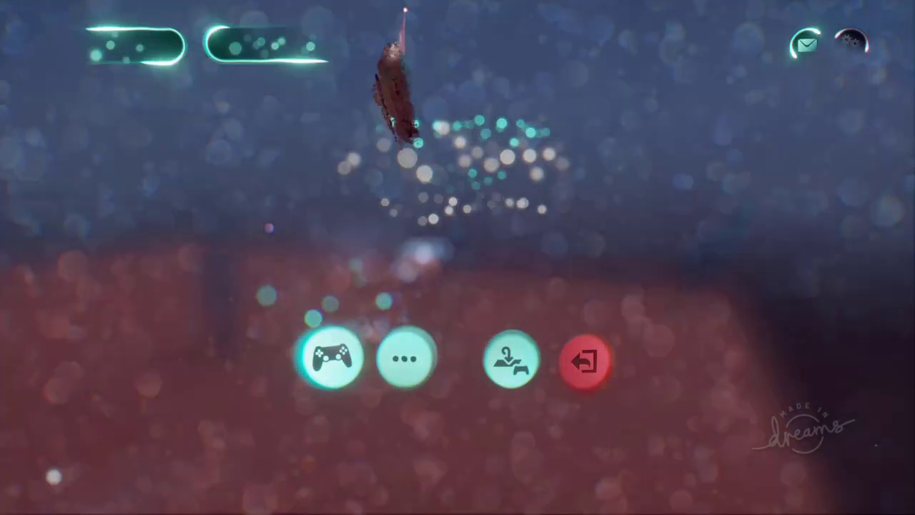
pyautogui.press('Escape')
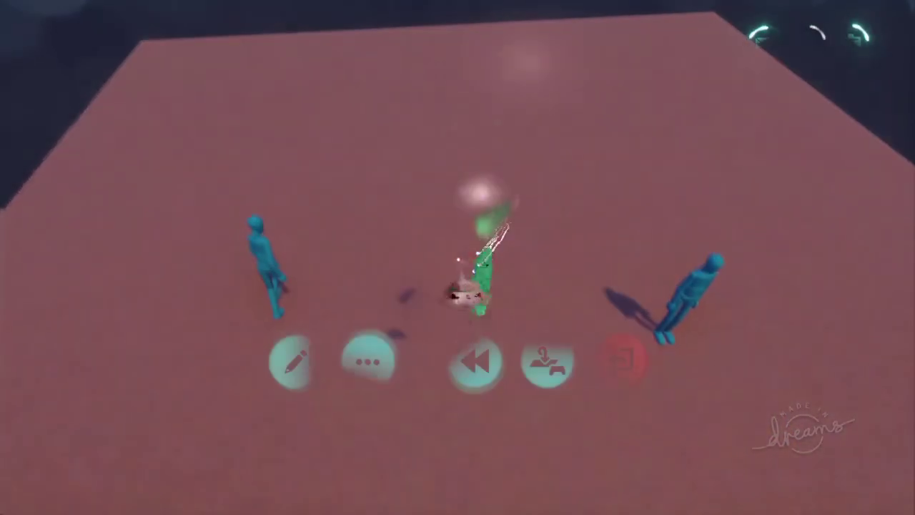
pyautogui.click(295, 359)
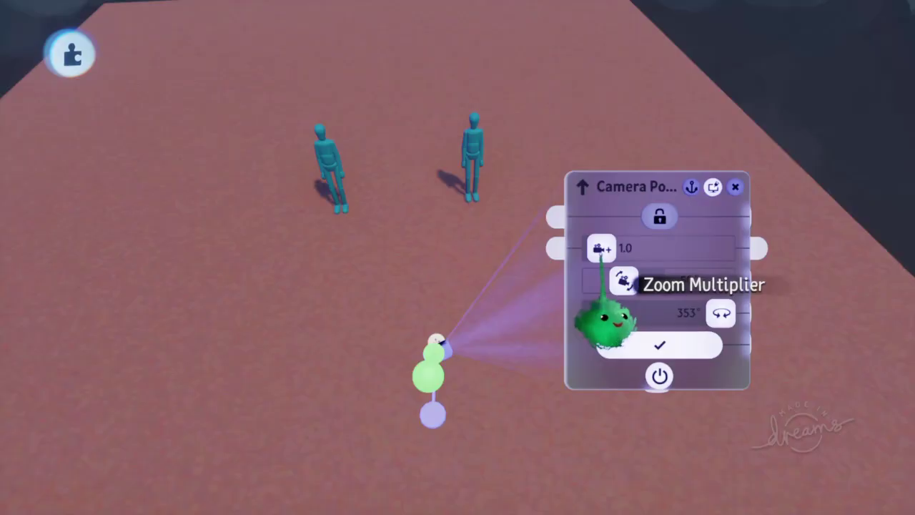
# Step: Test the puppets in play mode with the Camera Pointer's zoom multiplier at 1.0, and rewind the scene
pyautogui.press('Escape')
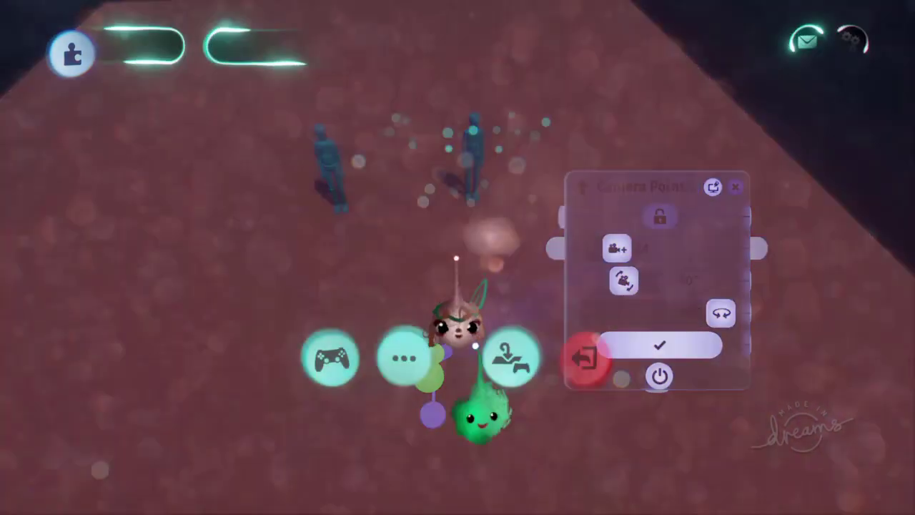
pyautogui.click(329, 358)
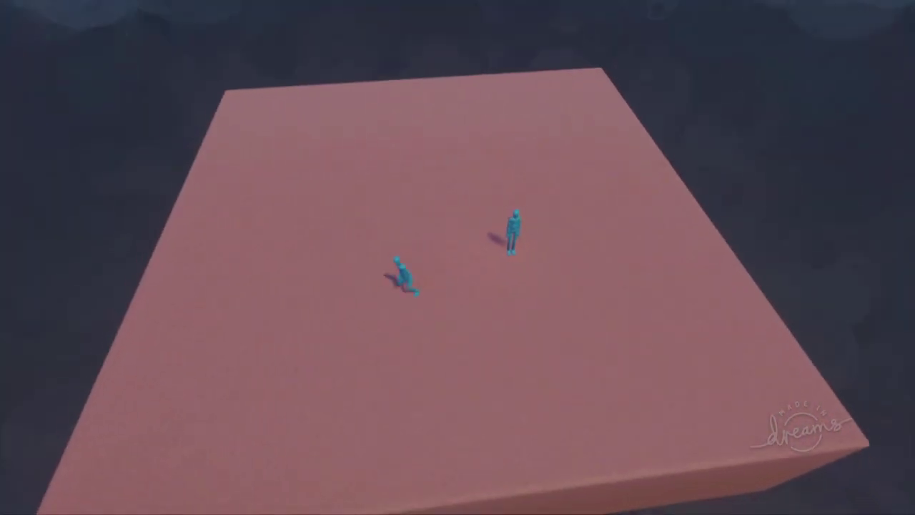
pyautogui.press('Escape')
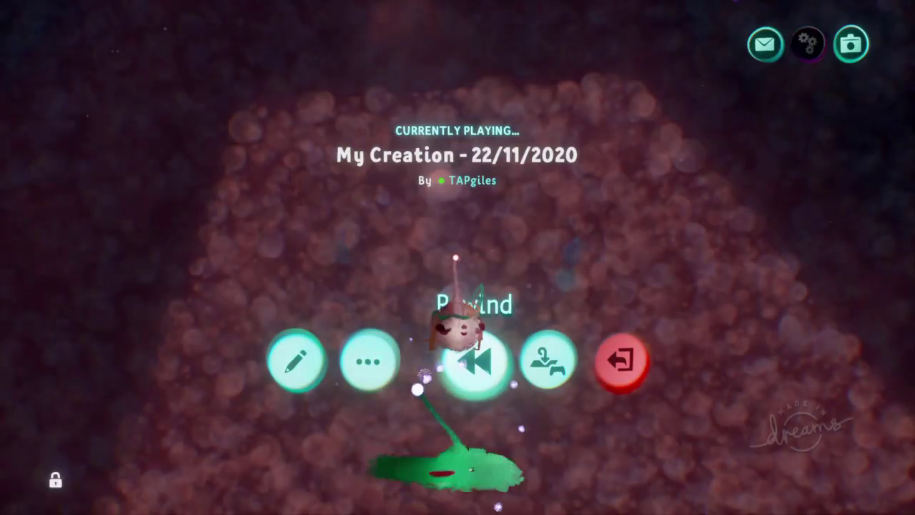
pyautogui.click(474, 363)
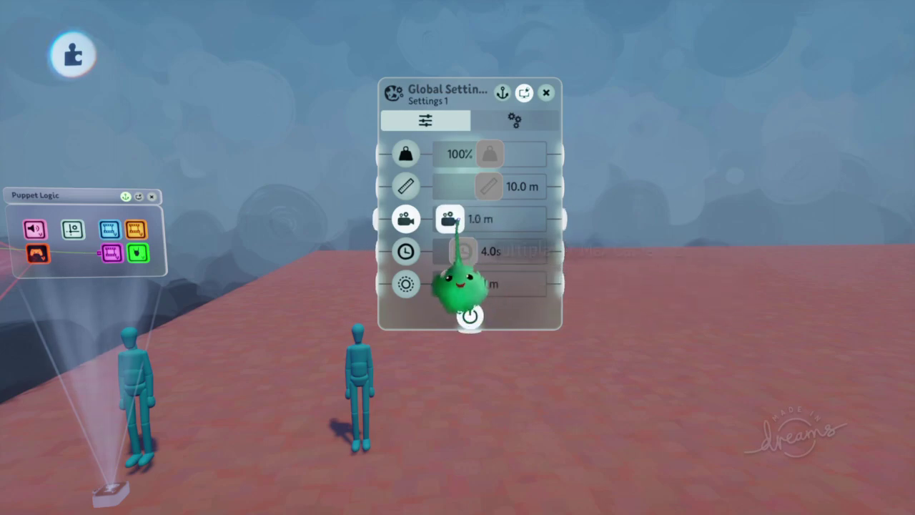
# Step: Test the two puppets in play mode with the Global Settings camera distance at 1.0 m, and close the settings back in edit mode
pyautogui.press('Escape')
pyautogui.click(326, 375)
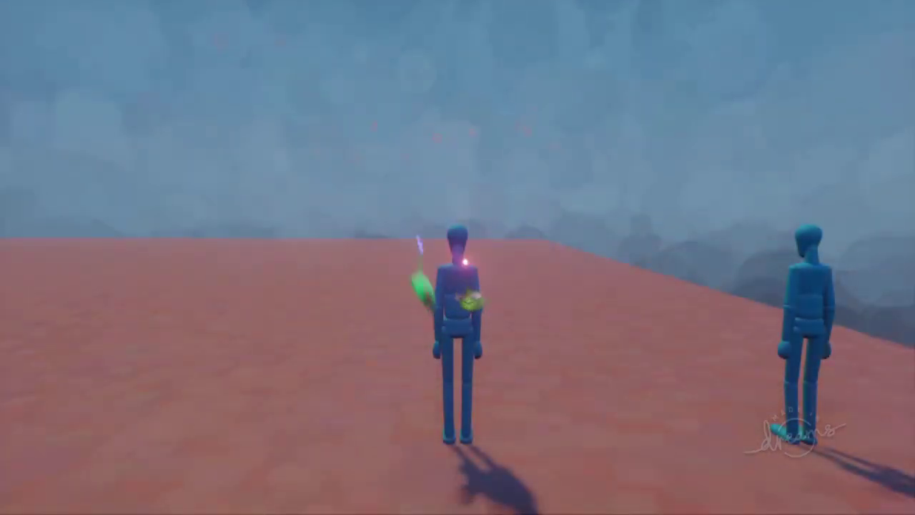
pyautogui.press('Escape')
pyautogui.click(295, 359)
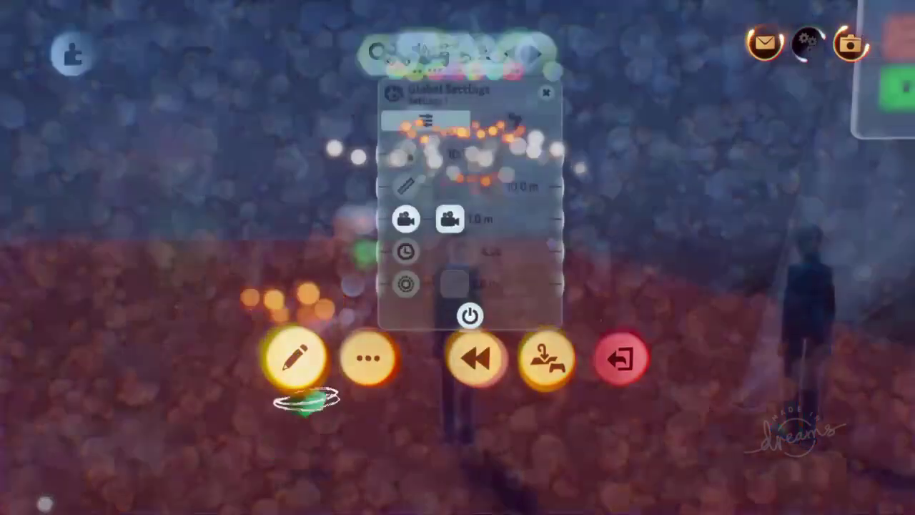
pyautogui.press('Escape')
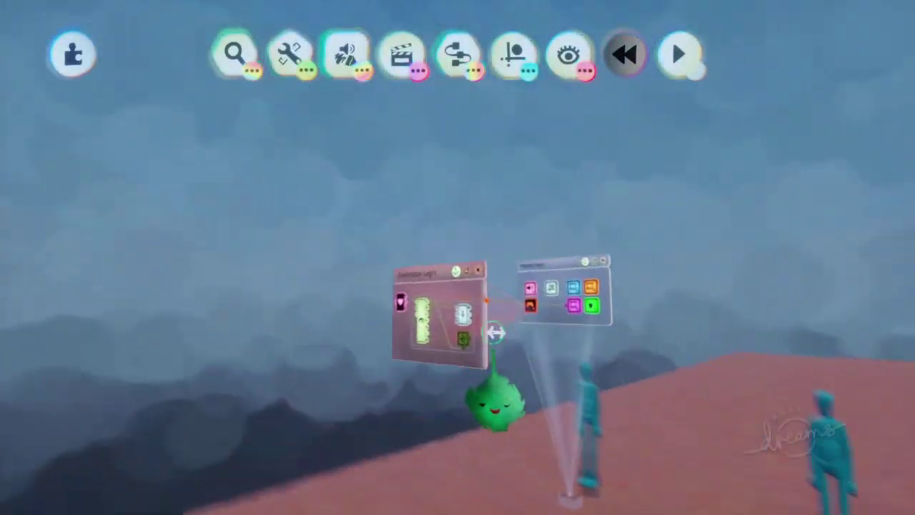
# Step: Examine the possession mode and the Player 1 to 4 options in the Controller Sensors of both puppets
pyautogui.click(416, 323)
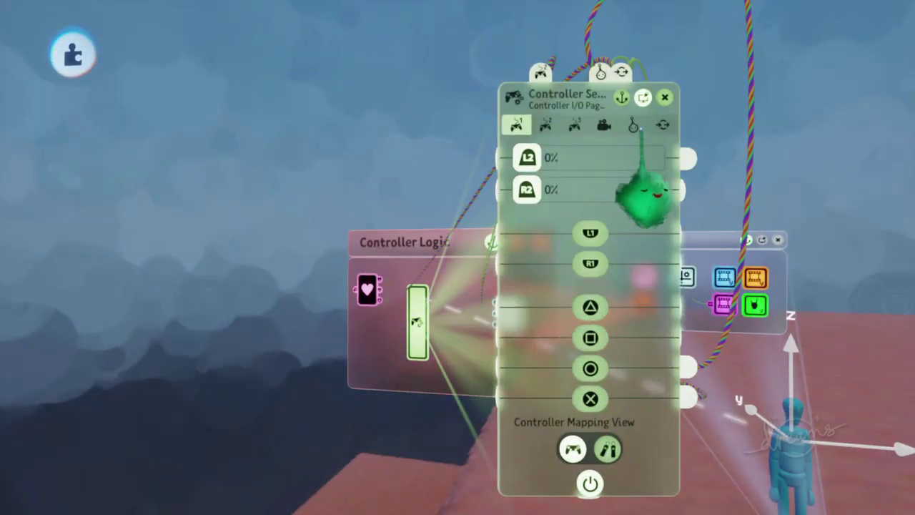
pyautogui.click(634, 125)
pyautogui.press('Escape')
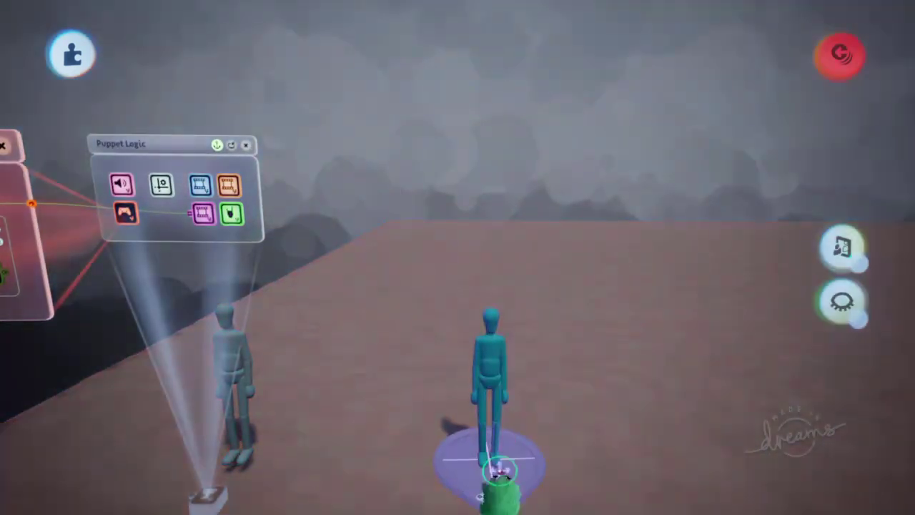
pyautogui.click(498, 471)
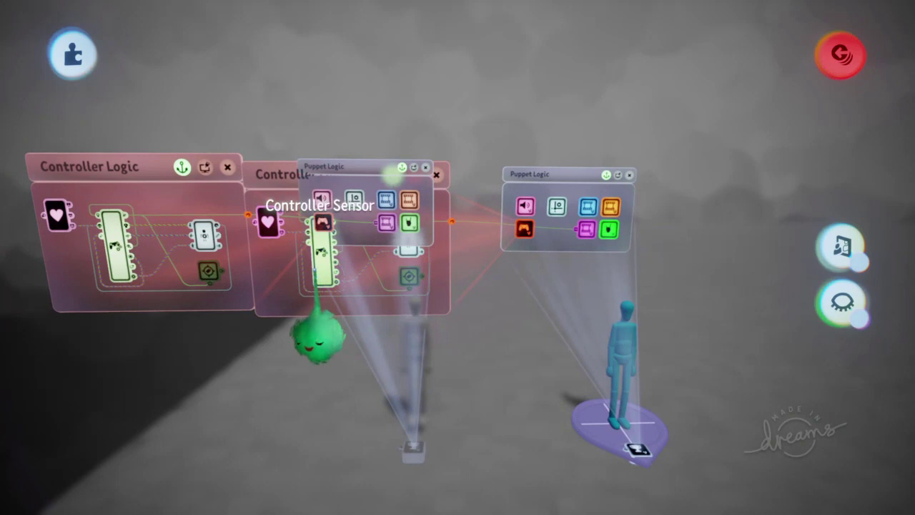
pyautogui.click(323, 318)
pyautogui.click(534, 104)
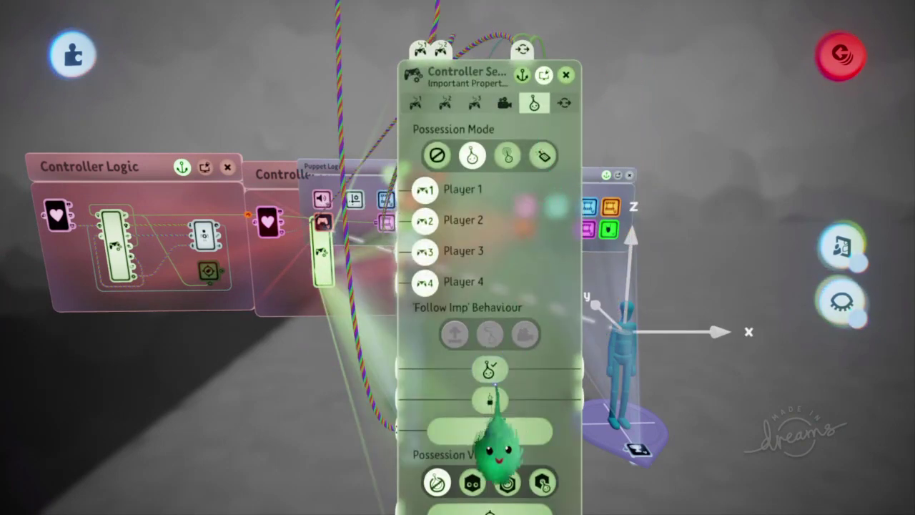
pyautogui.press('Escape')
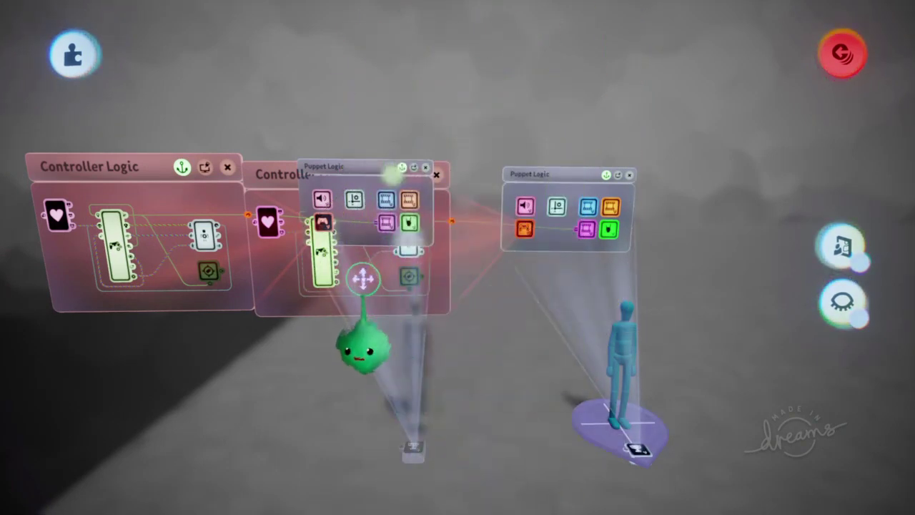
pyautogui.click(364, 275)
pyautogui.moveTo(541, 343); pyautogui.dragTo(374, 270, button='middle')
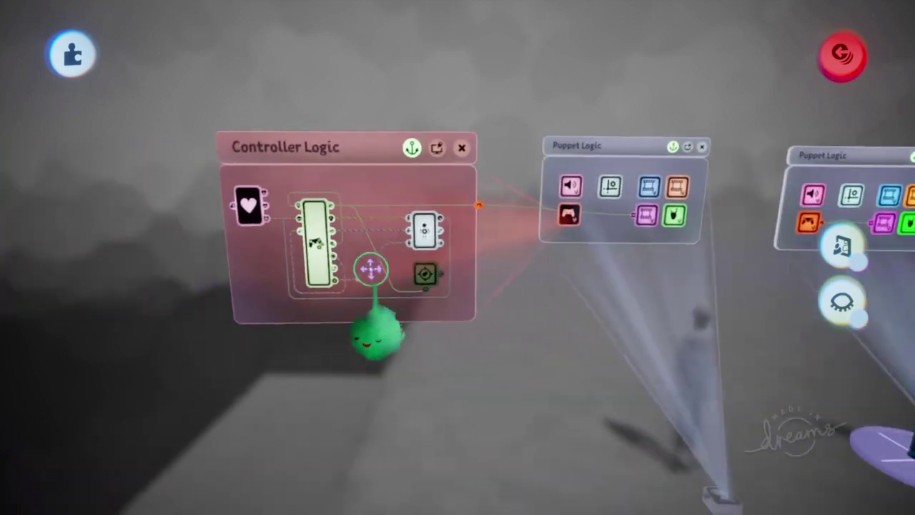
pyautogui.click(321, 242)
pyautogui.click(537, 84)
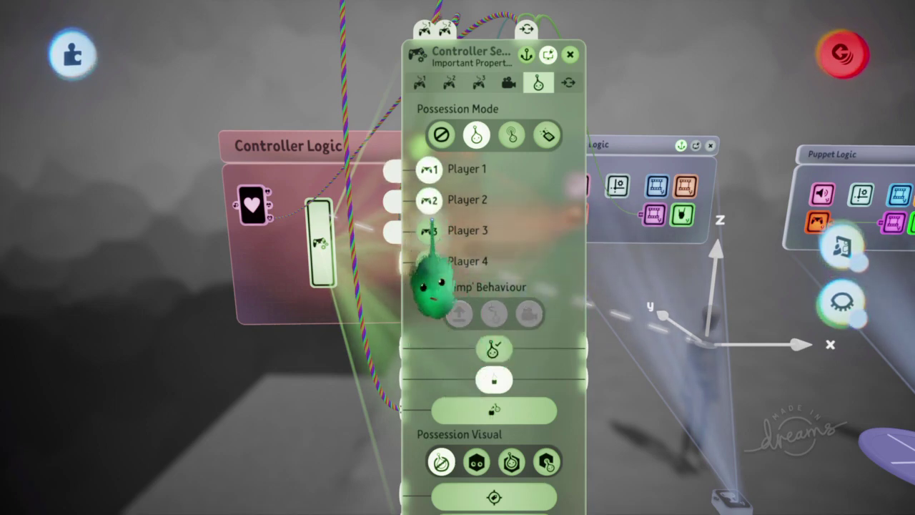
pyautogui.press('Escape')
# Step: Run the two puppets around the floor in play mode with the current possession and camera settings, and return to edit mode
pyautogui.press('Escape')
pyautogui.click(330, 357)
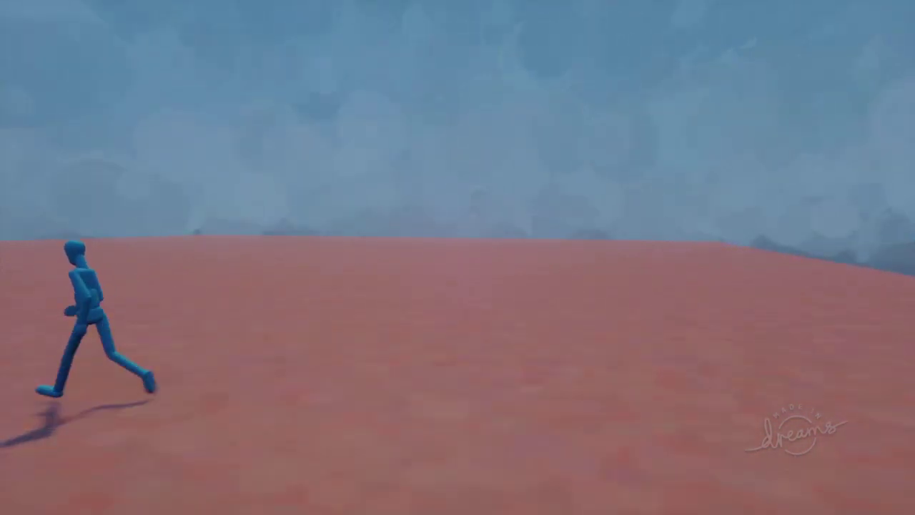
pyautogui.press('Escape')
pyautogui.click(466, 323)
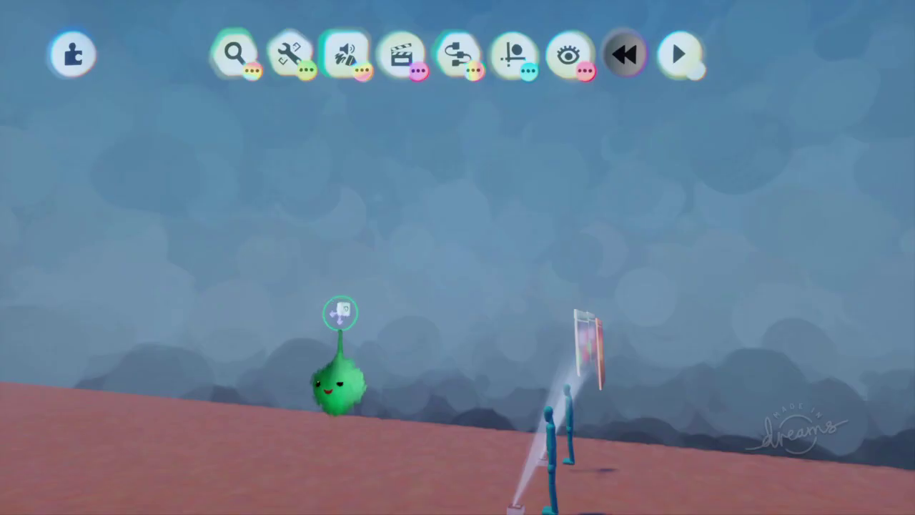
# Step: Set the camera distance in the Global Settings gadget to 100.0 m and test it with both puppets in play mode
pyautogui.click(343, 311)
pyautogui.moveTo(466, 409); pyautogui.dragTo(886, 425)
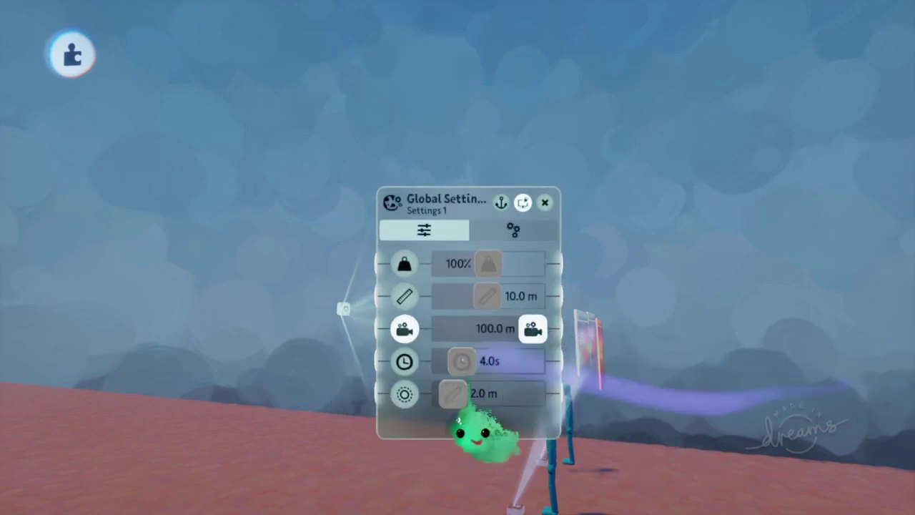
pyautogui.press('Escape')
pyautogui.click(327, 358)
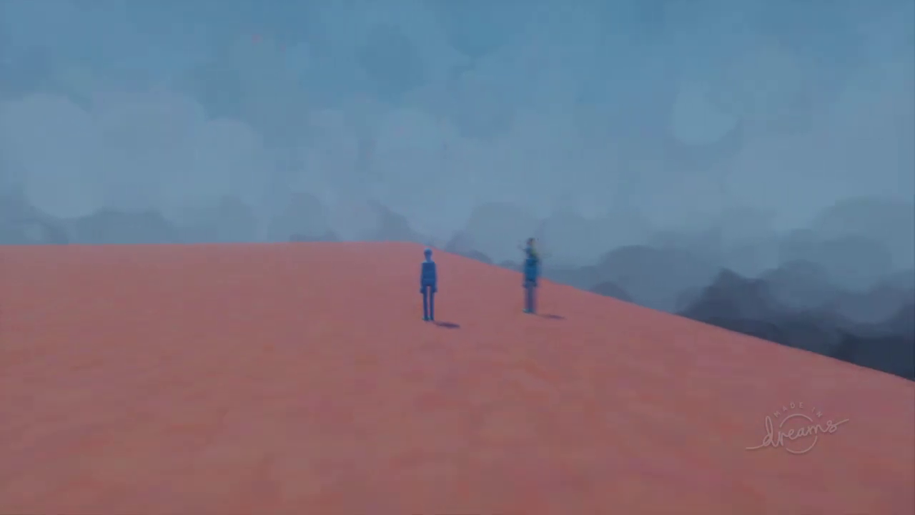